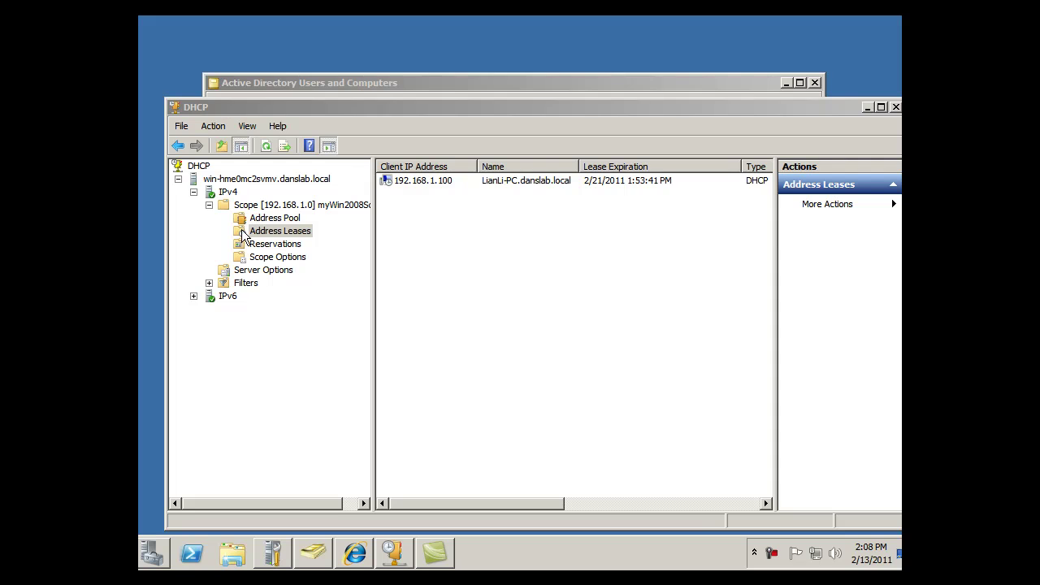
Step: Select the single 192.168.1.100 lease under Address Leases, then bring up the Start menu
click(243, 233)
click(416, 186)
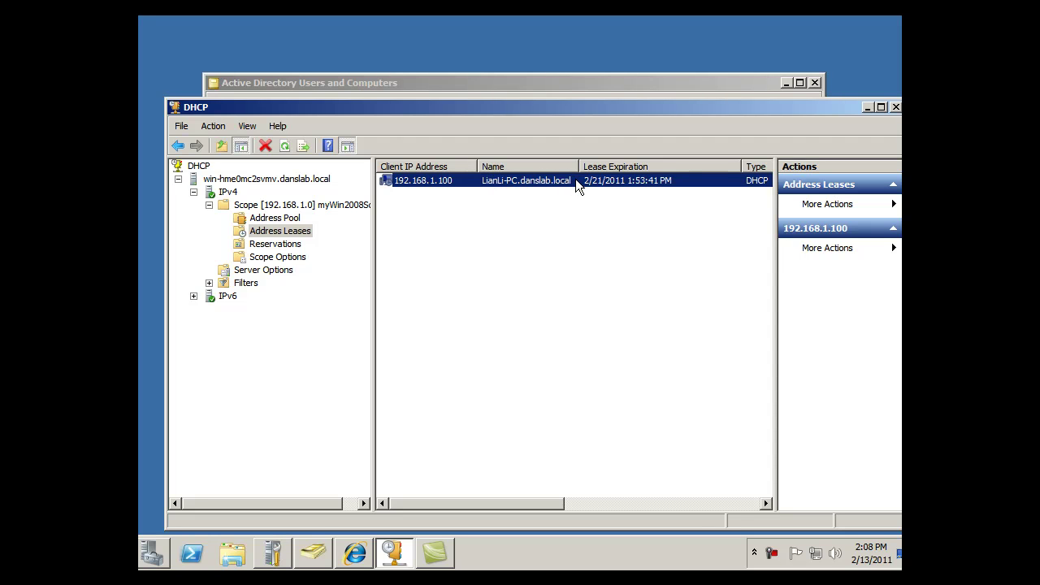
key(super)
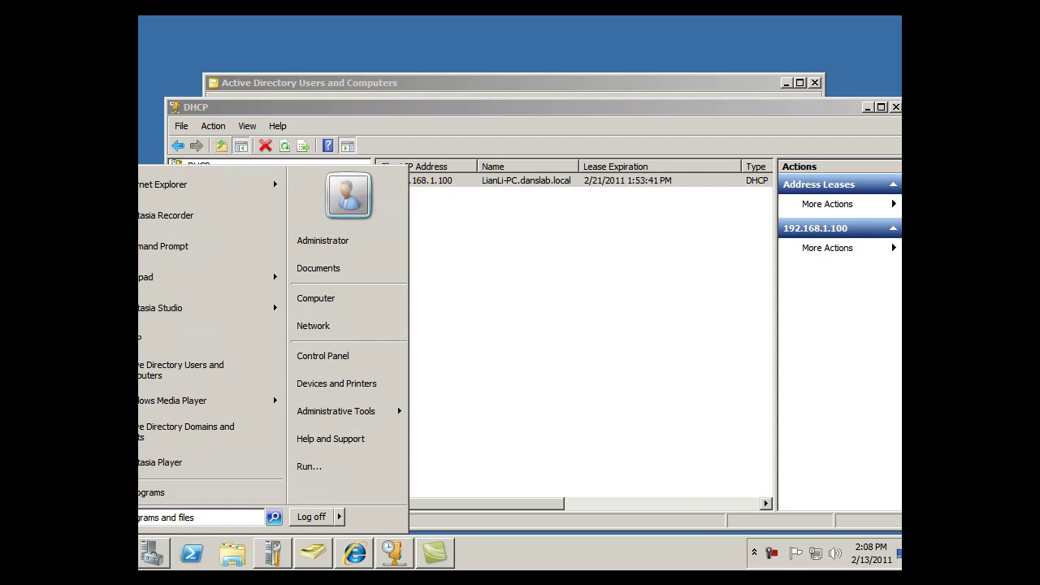
Step: Launch an administrator Command Prompt, run ipconfig /all, then close the window
click(180, 253)
drag(438, 15, 596, 209)
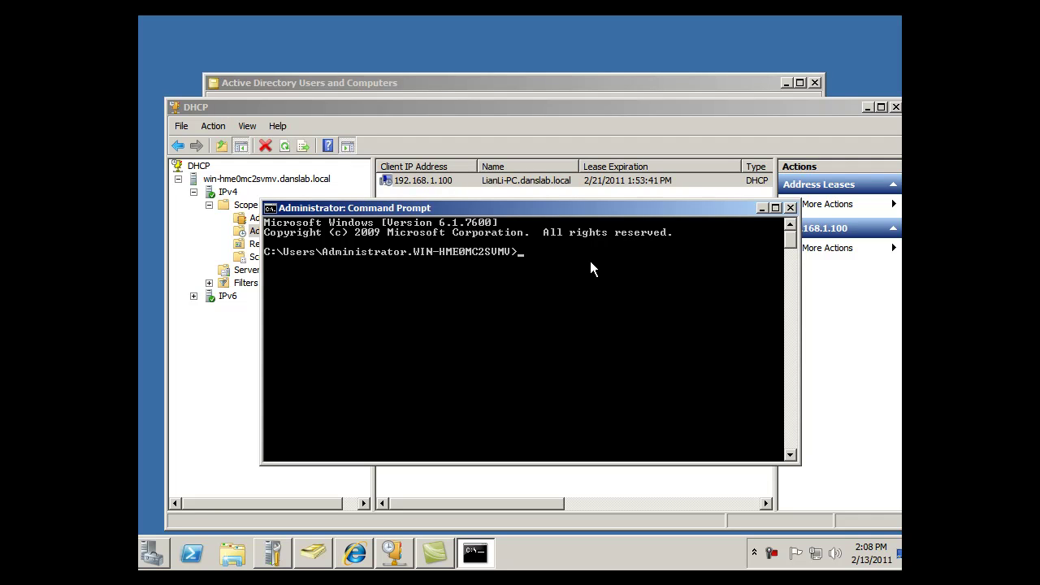
text(ipconfig /all)
drag(582, 208, 586, 260)
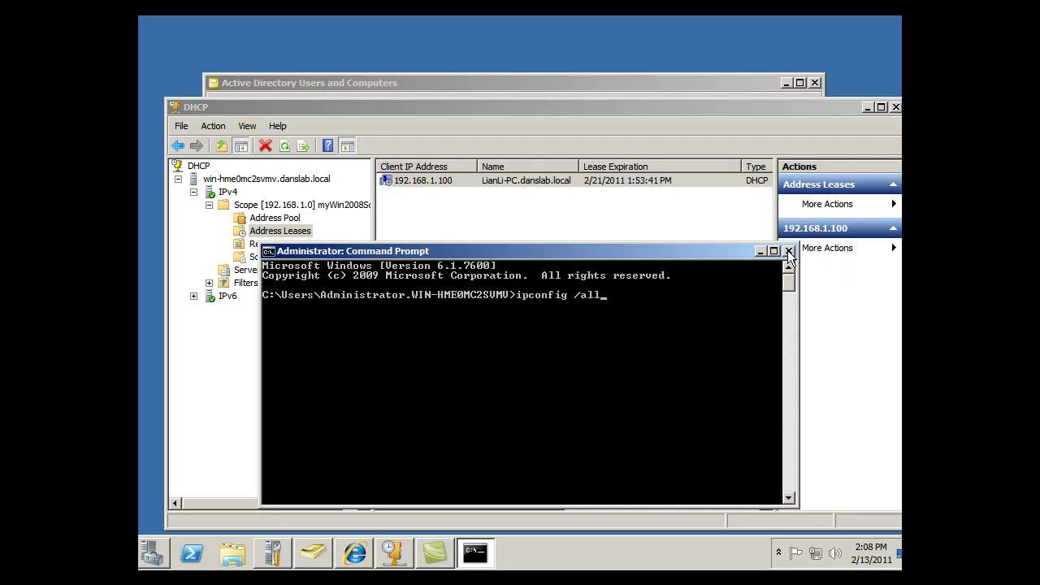
click(788, 250)
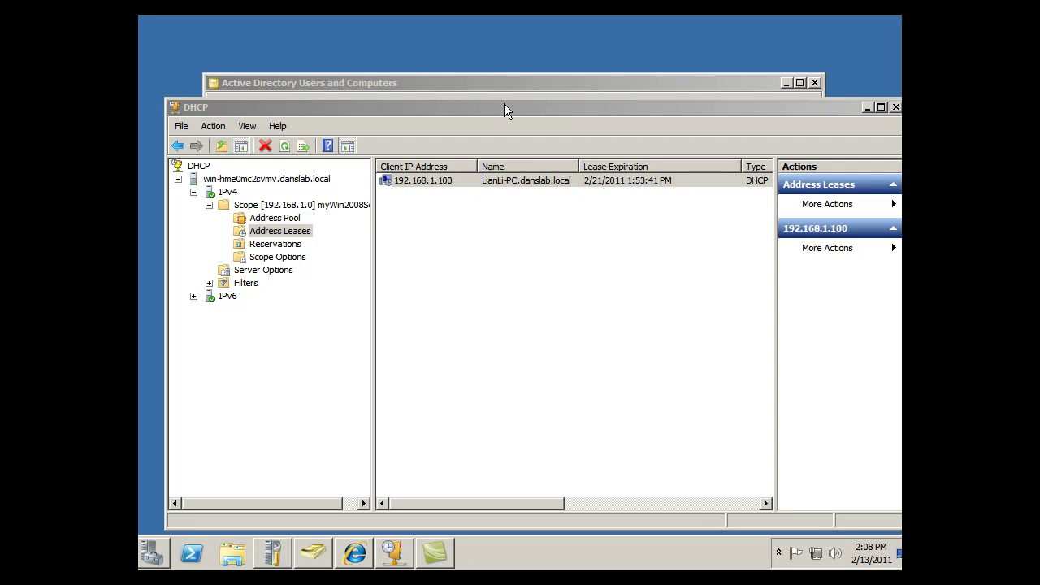
Step: Add 192.168.1.13 after 192.168.1.1 in the server's 006 DNS Servers option and apply
drag(503, 104, 447, 112)
click(253, 271)
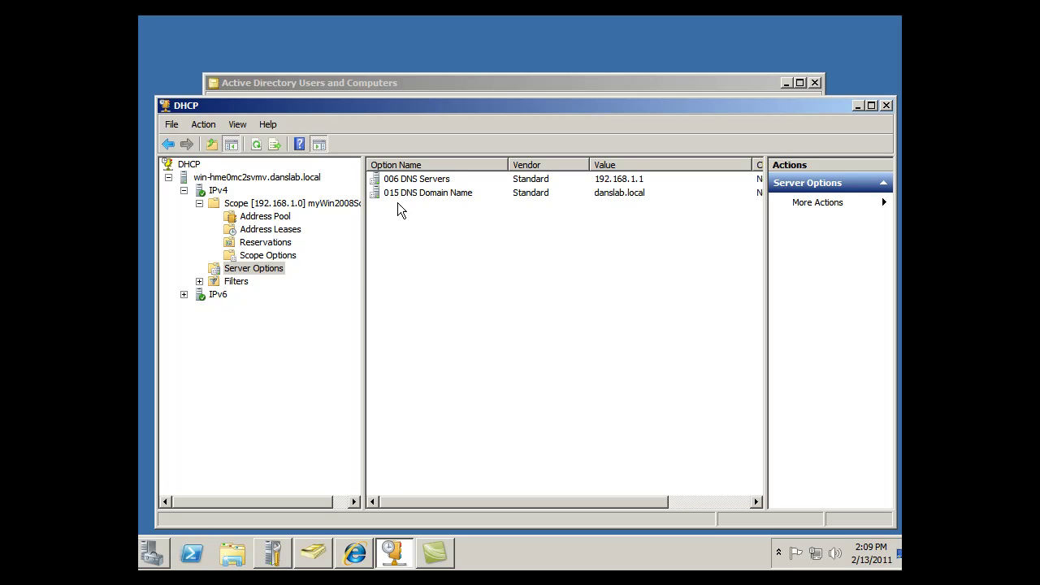
click(429, 186)
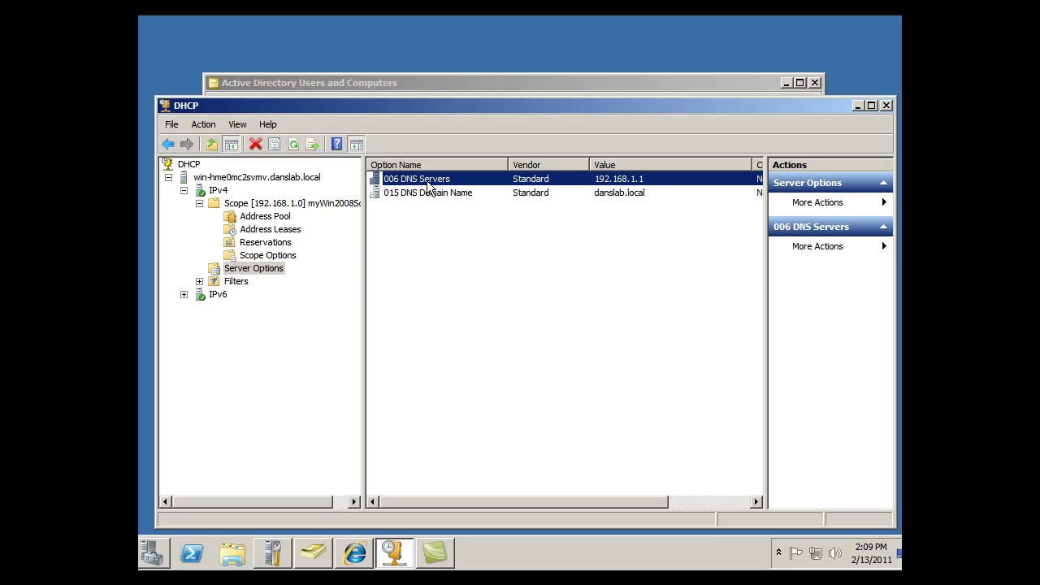
click(214, 270)
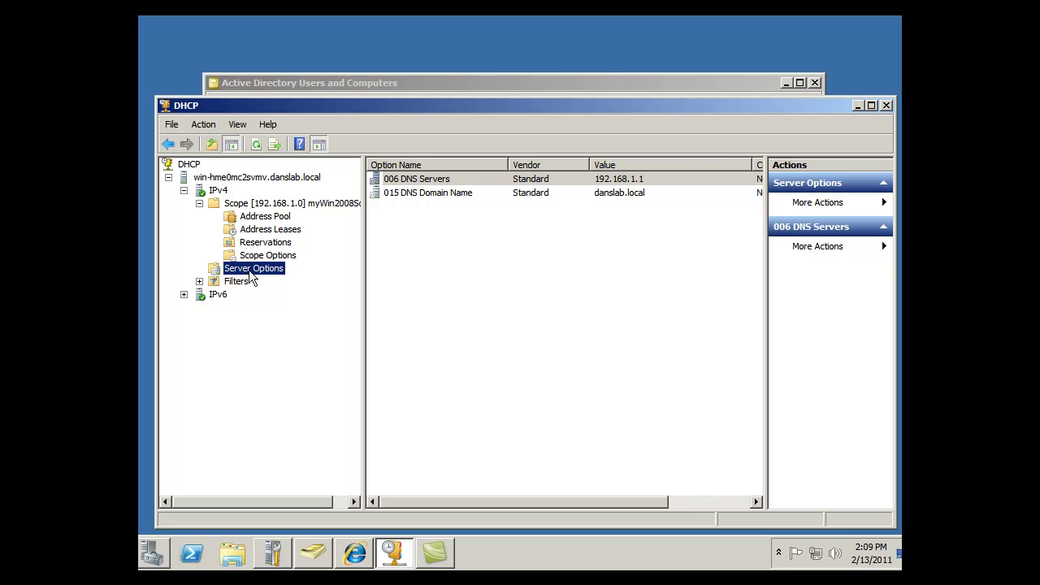
double_click(427, 185)
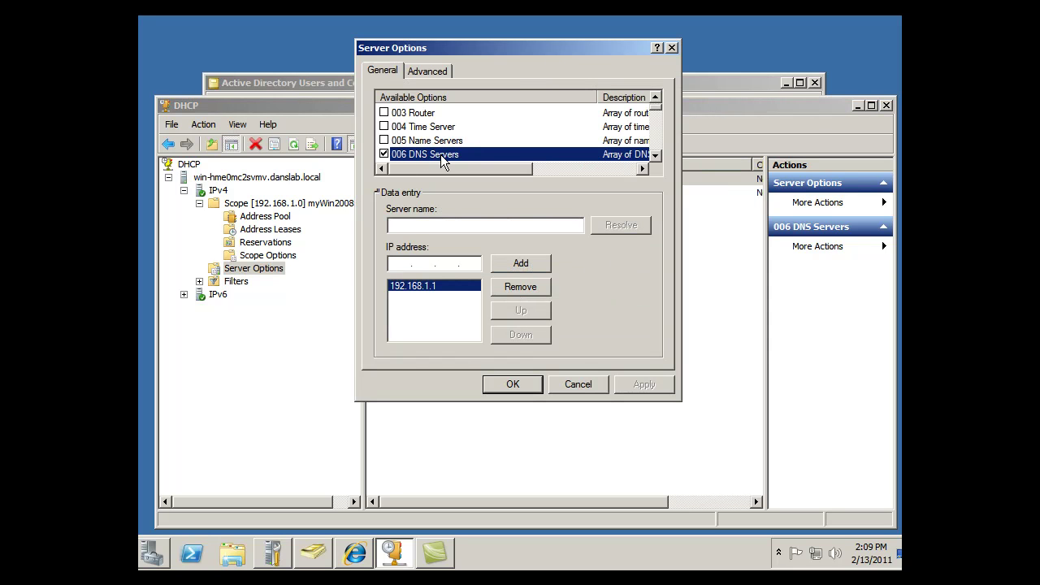
click(401, 265)
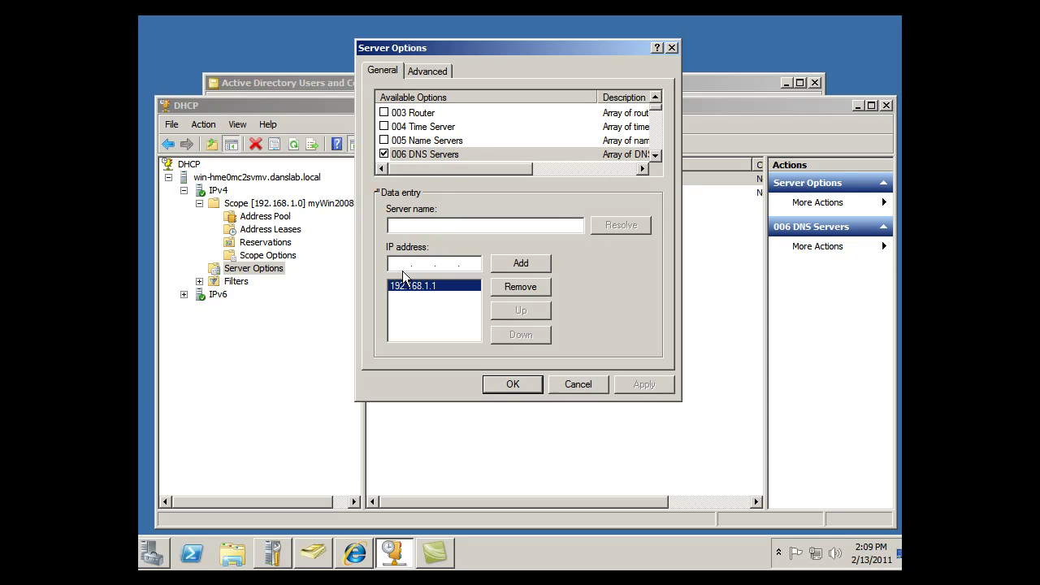
text(192 . 168 . 1 . 13)
click(515, 268)
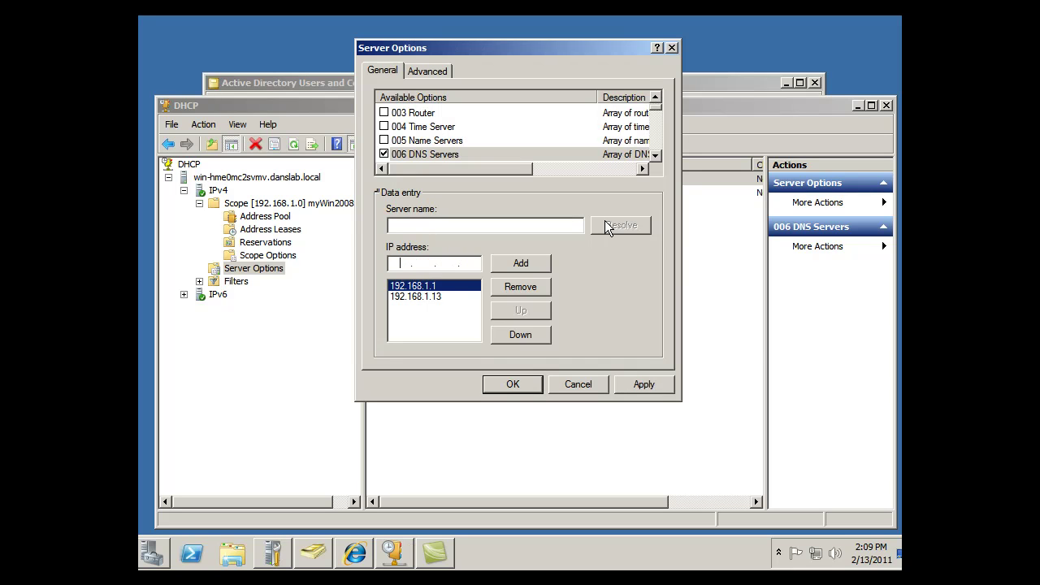
click(640, 384)
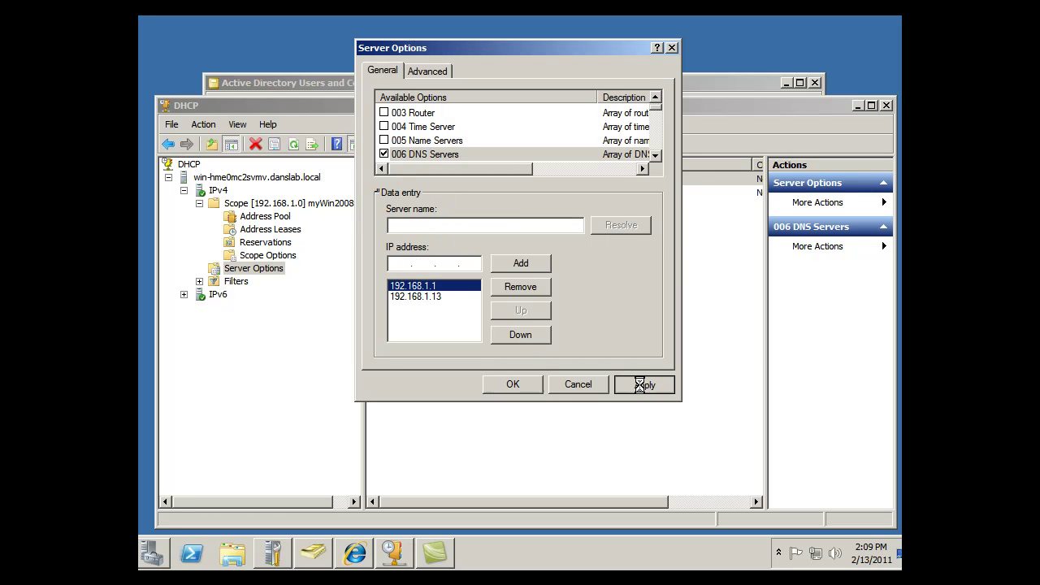
click(507, 387)
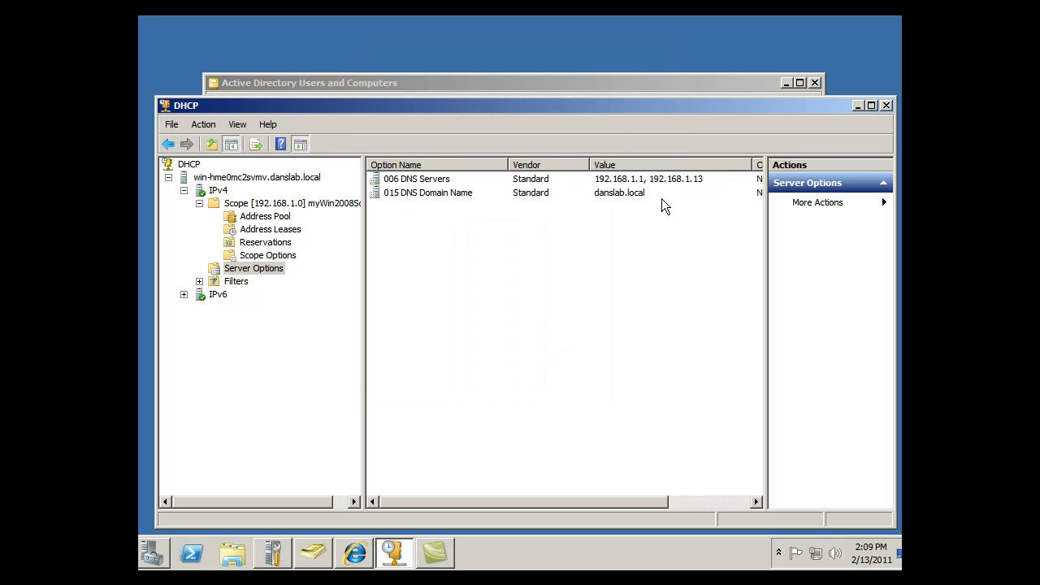
Step: Review the existing 006 DNS Servers and 015 DNS Domain Name server options
click(613, 183)
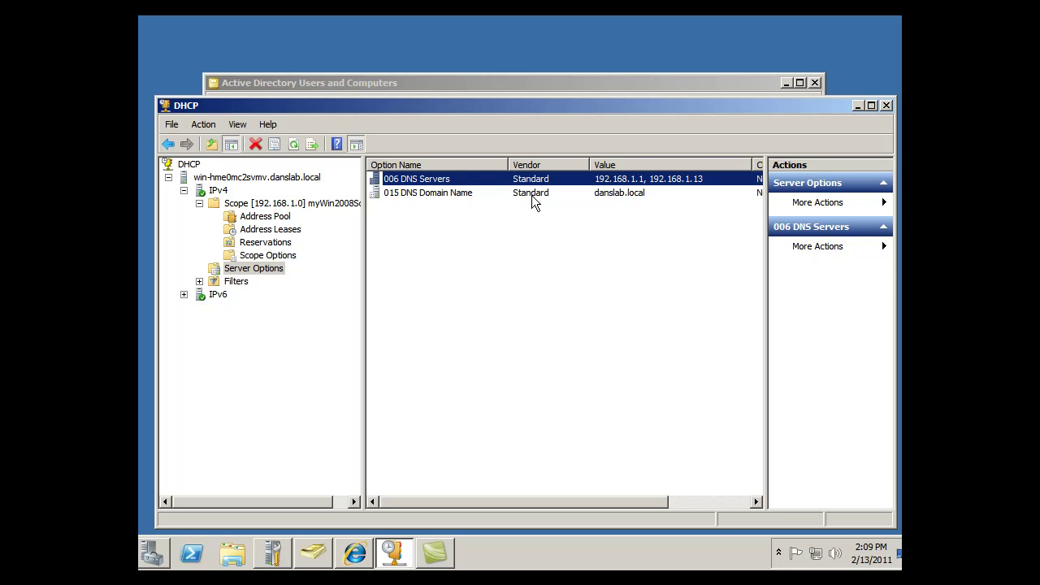
click(429, 197)
click(424, 180)
click(215, 270)
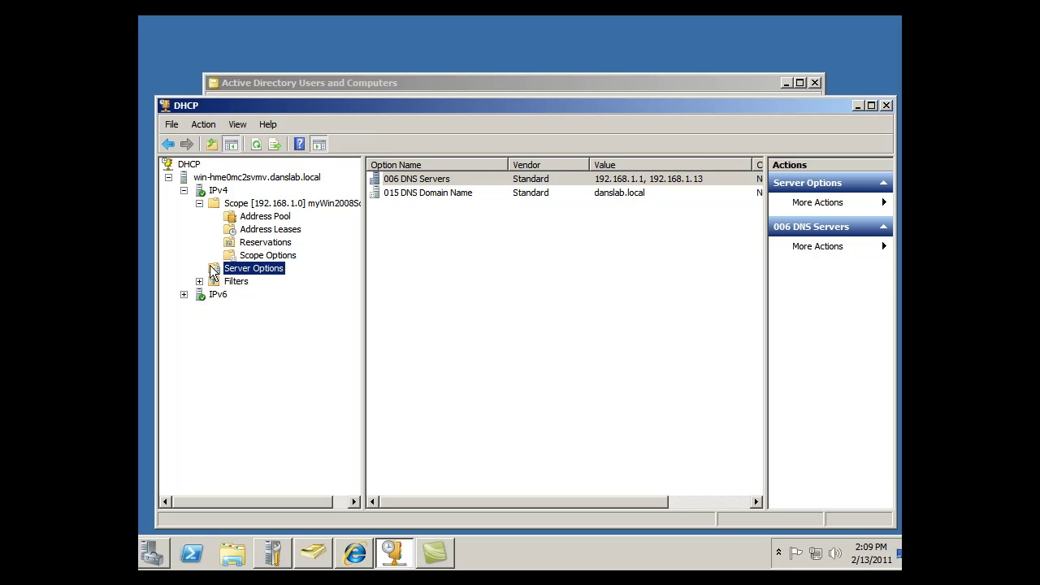
Step: Enable the server-wide 003 Router option with address 192.168.1.1 and apply it
right_click(216, 272)
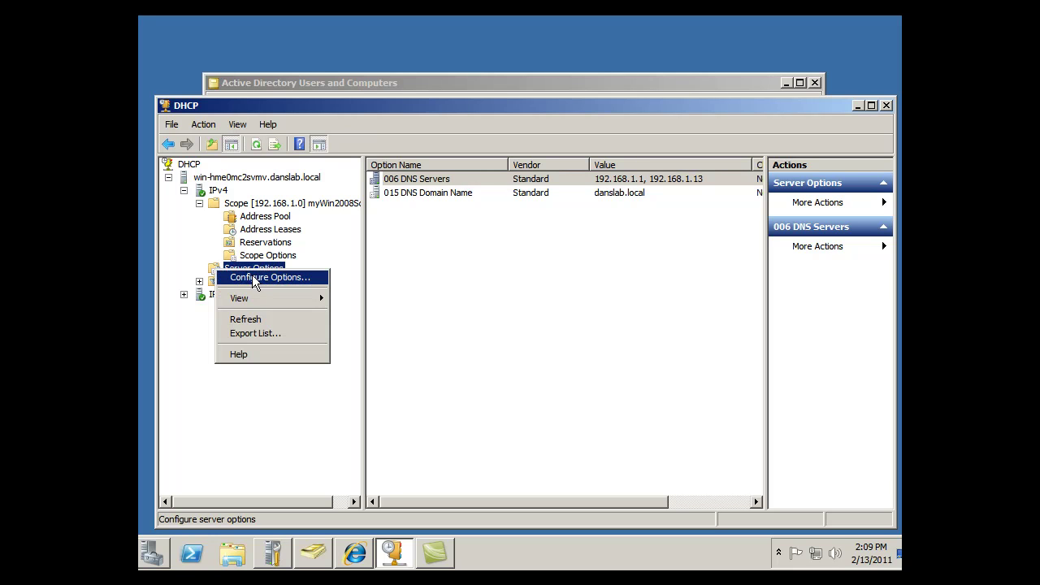
click(253, 276)
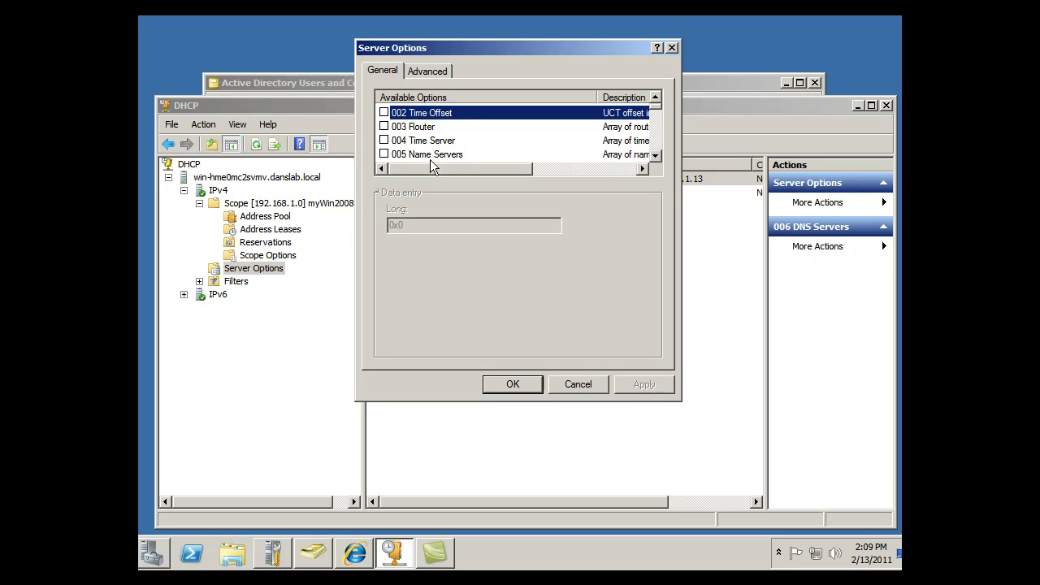
click(424, 127)
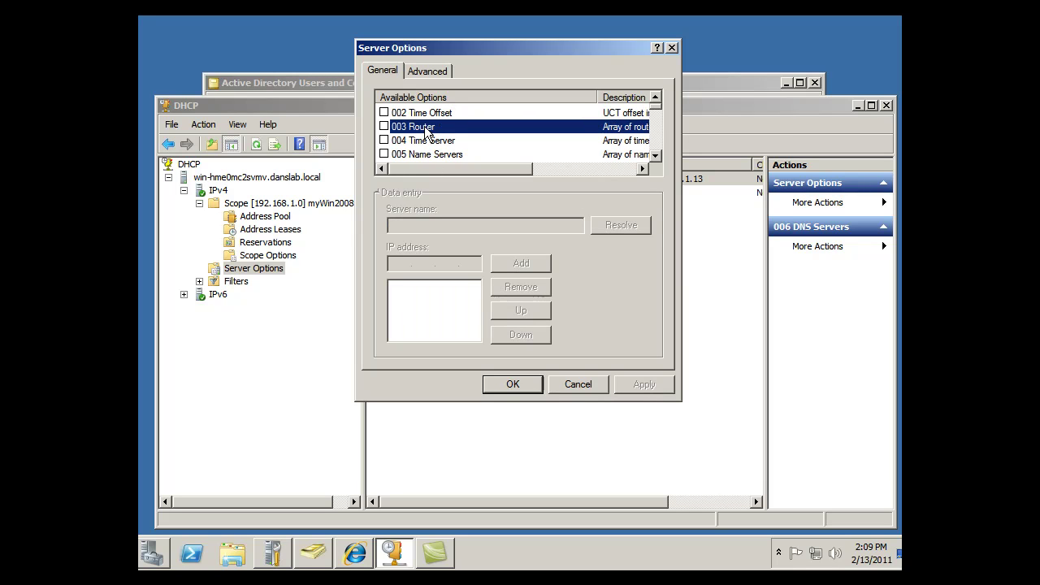
click(384, 126)
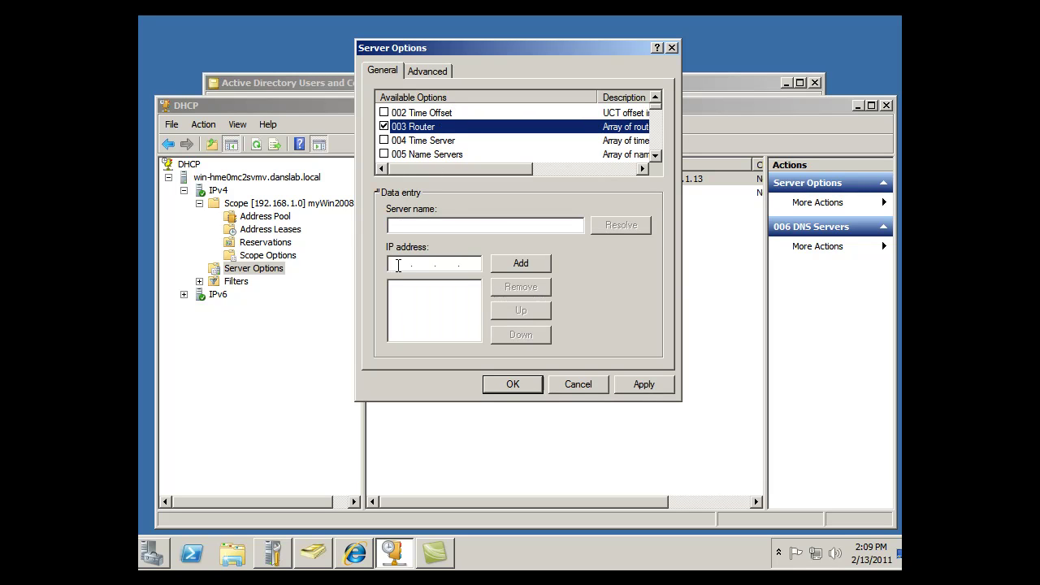
click(397, 265)
text(19)
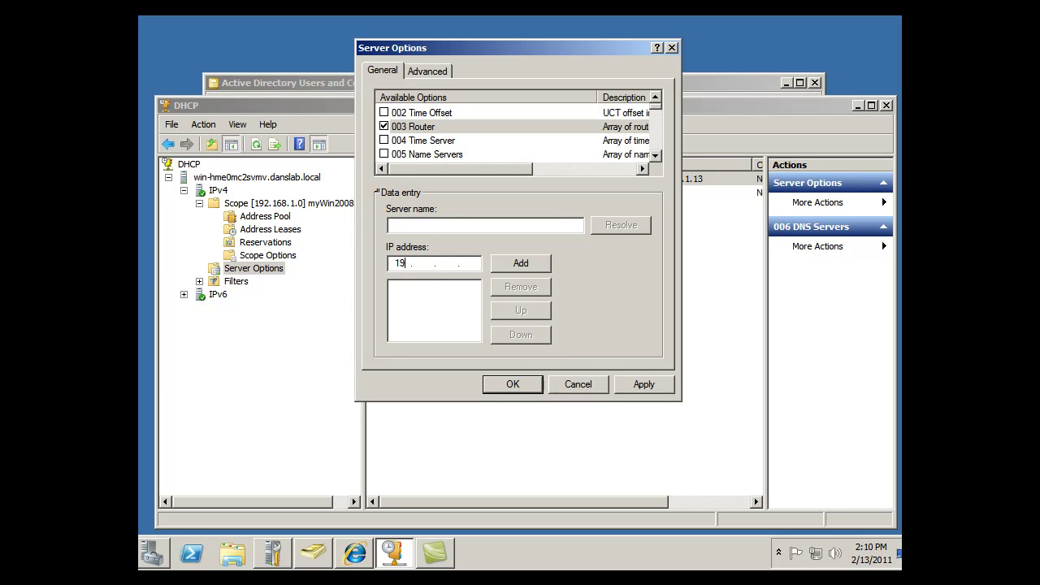
text(2 . 168)
click(521, 263)
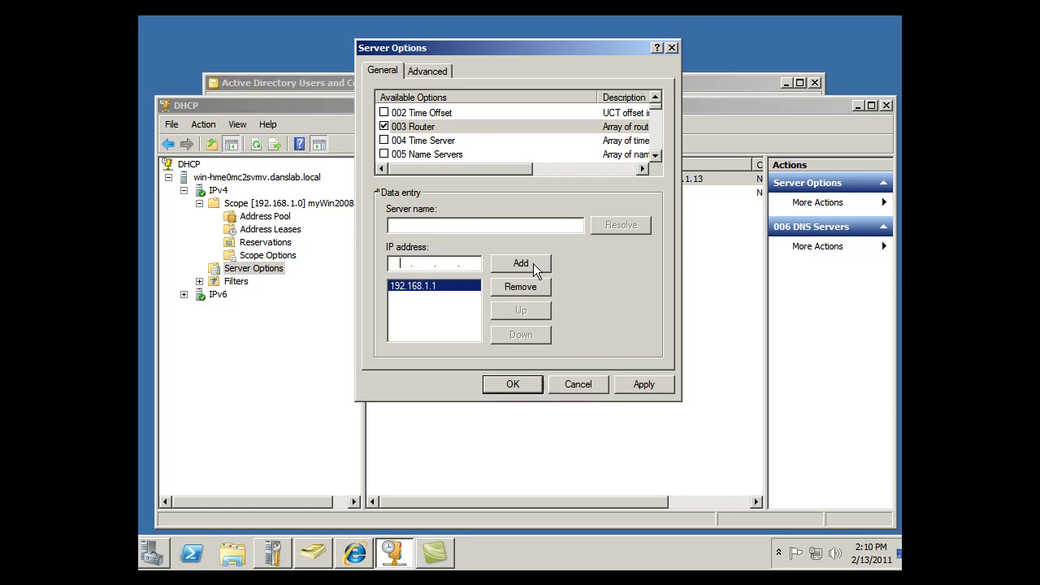
click(642, 385)
click(517, 385)
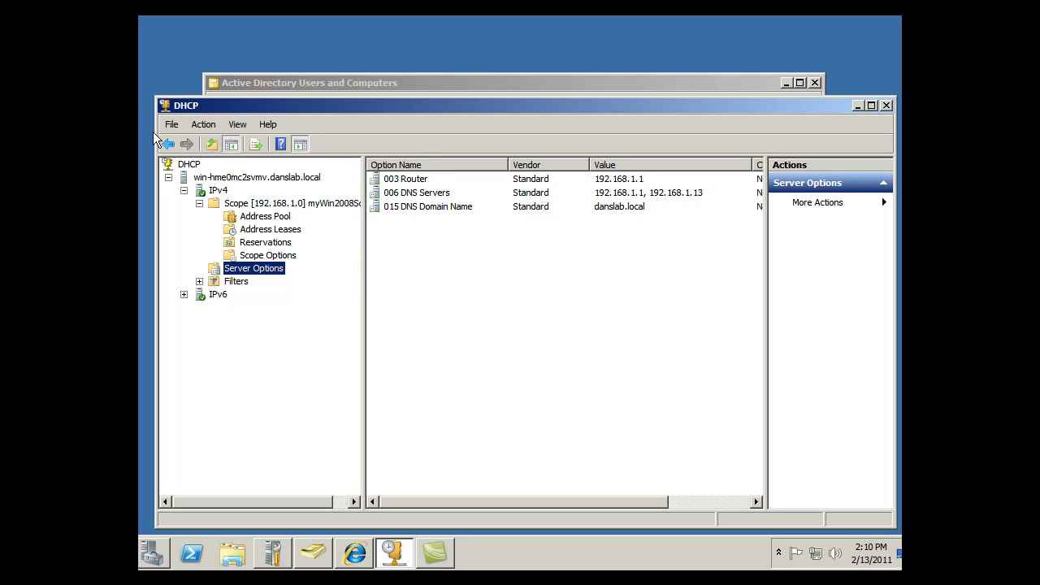
Step: Inspect the 003, 006 and 015 server options, then browse the scope's leases, pool and reservations
click(631, 181)
click(632, 193)
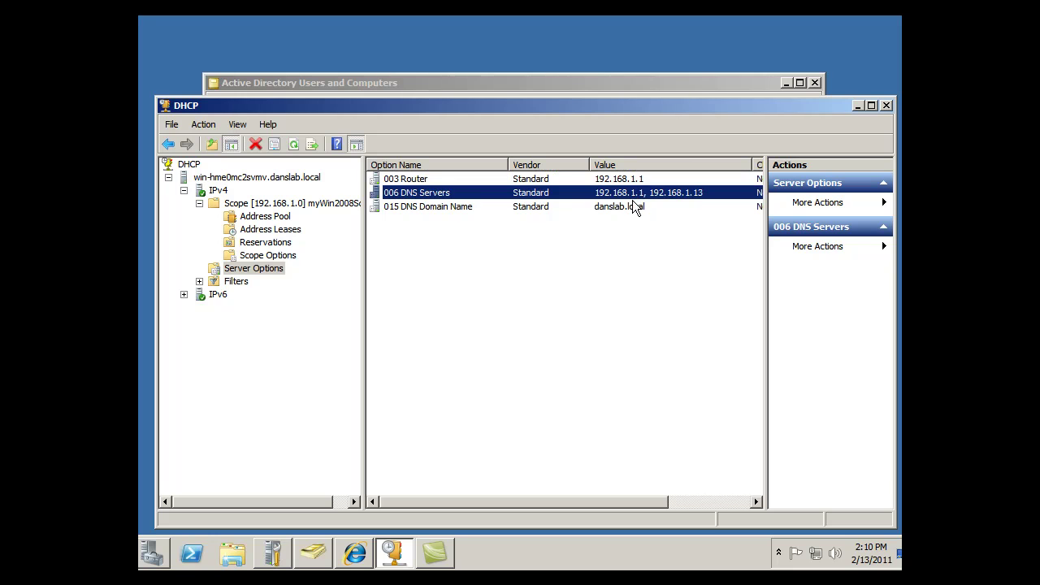
click(631, 207)
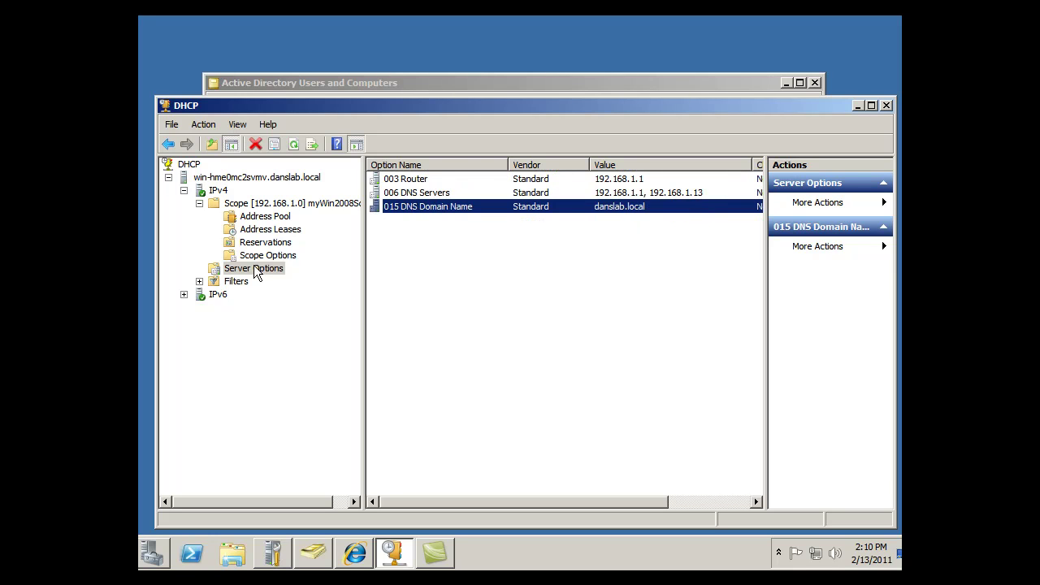
click(264, 231)
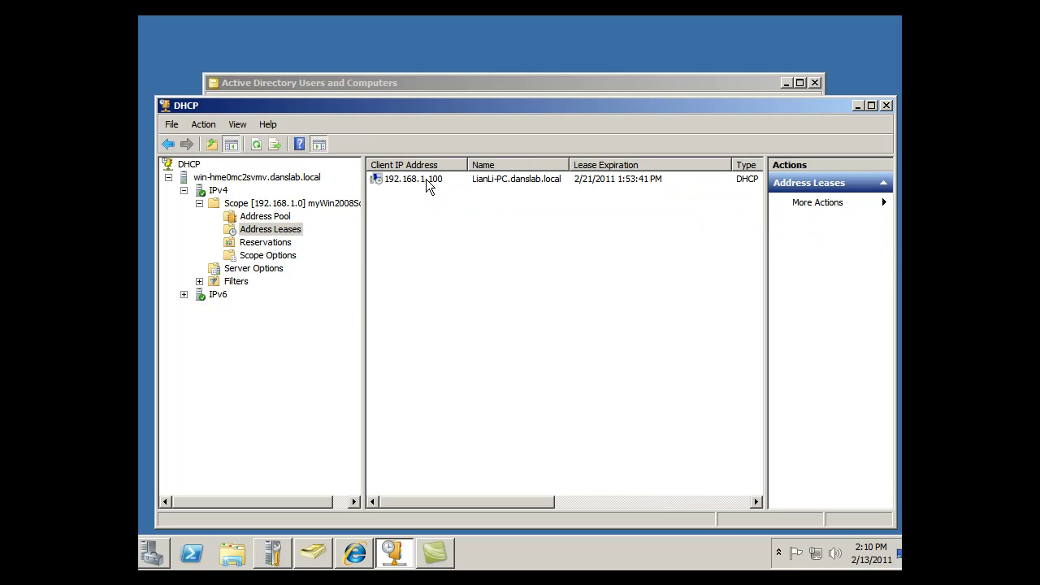
click(260, 218)
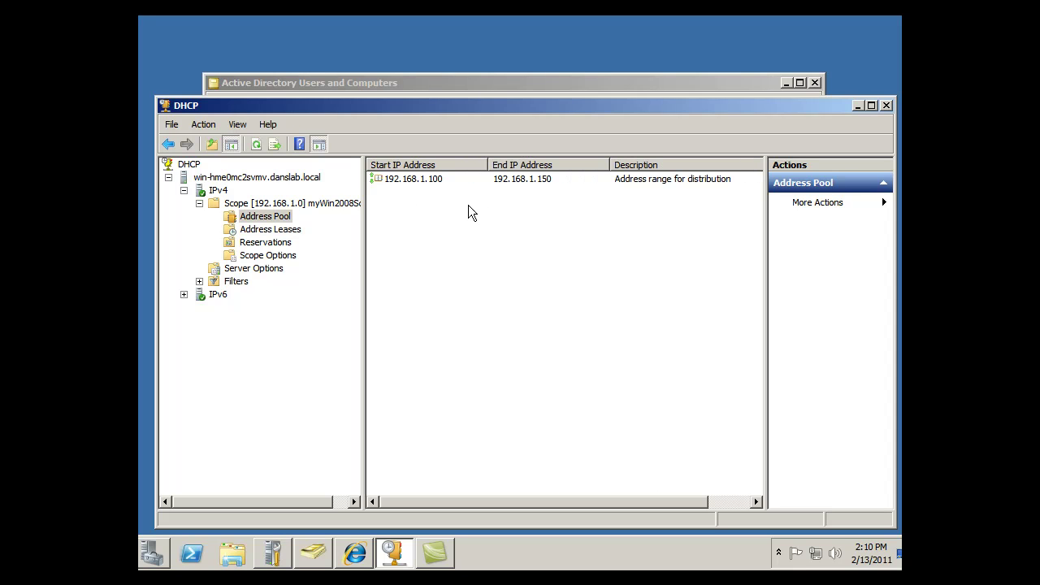
click(264, 233)
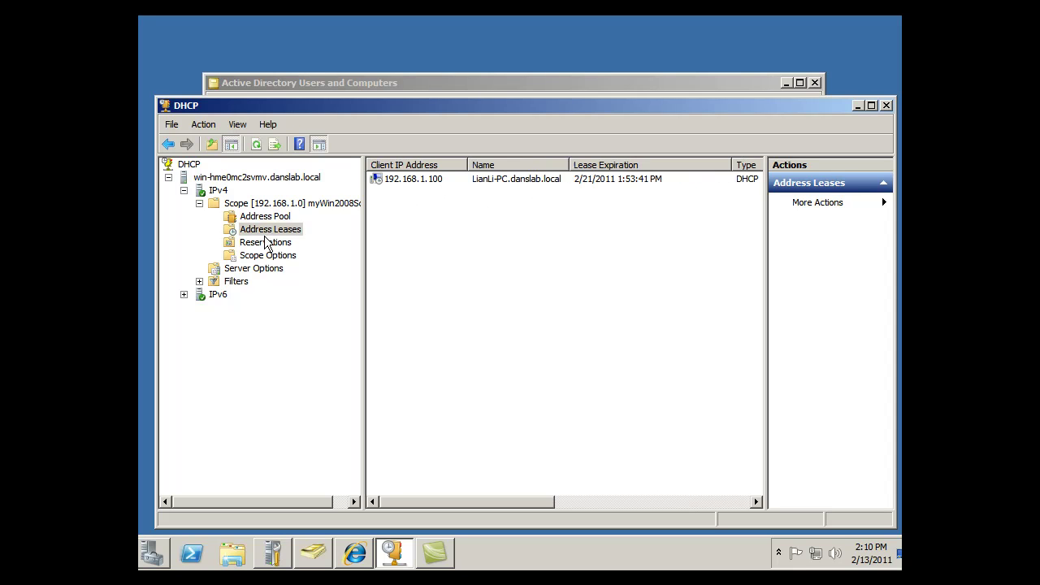
click(266, 244)
Step: Check Scope Options show router 192.168.1.1, DNS 192.168.1.1 and 192.168.1.13, domain danslab.local
click(271, 256)
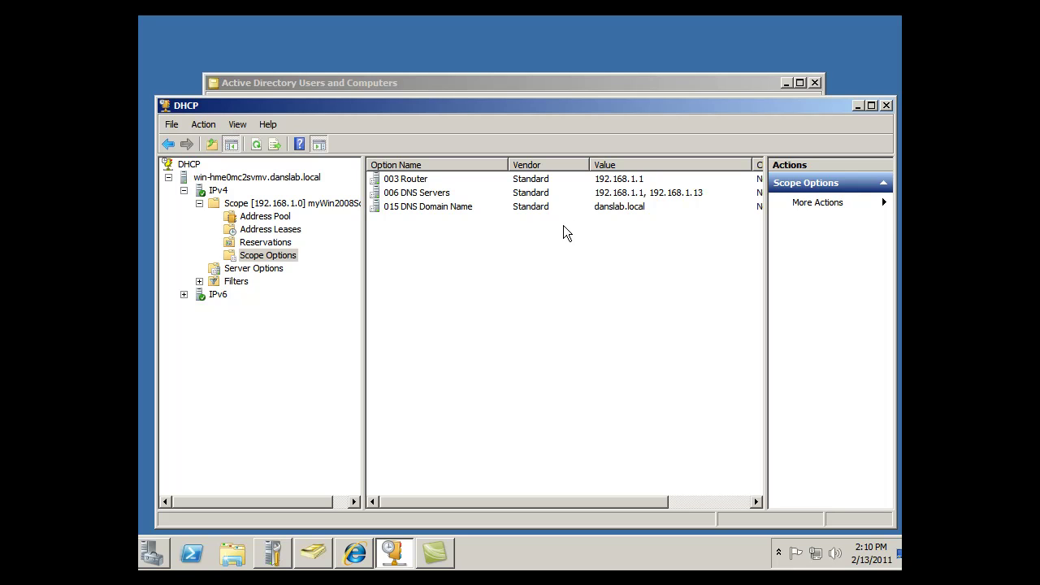
click(649, 181)
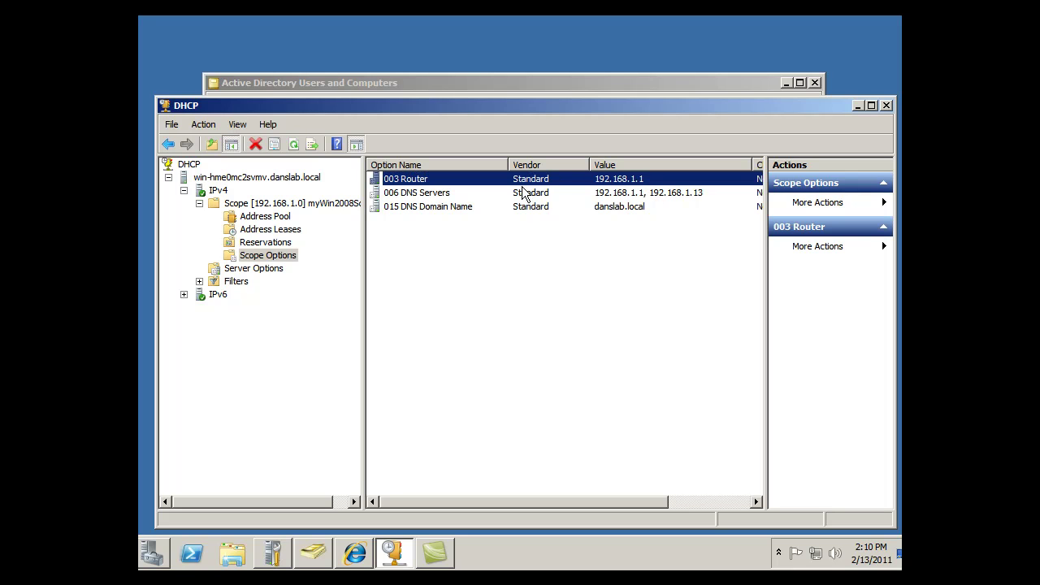
click(479, 198)
click(454, 210)
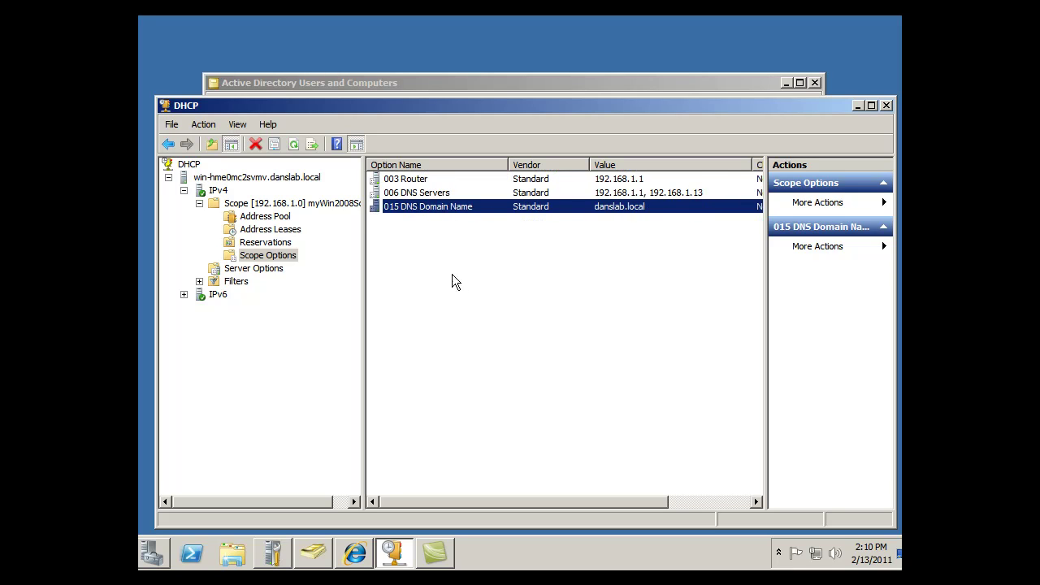
click(520, 270)
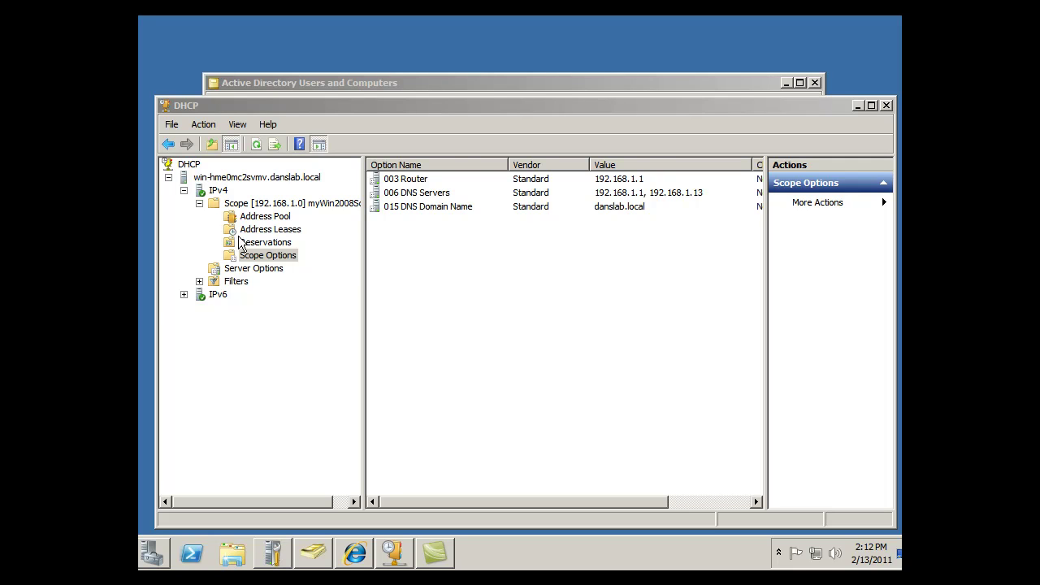
Step: Go from the scope's Address Pool back to Address Leases showing the 192.168.1.100 lease
click(255, 218)
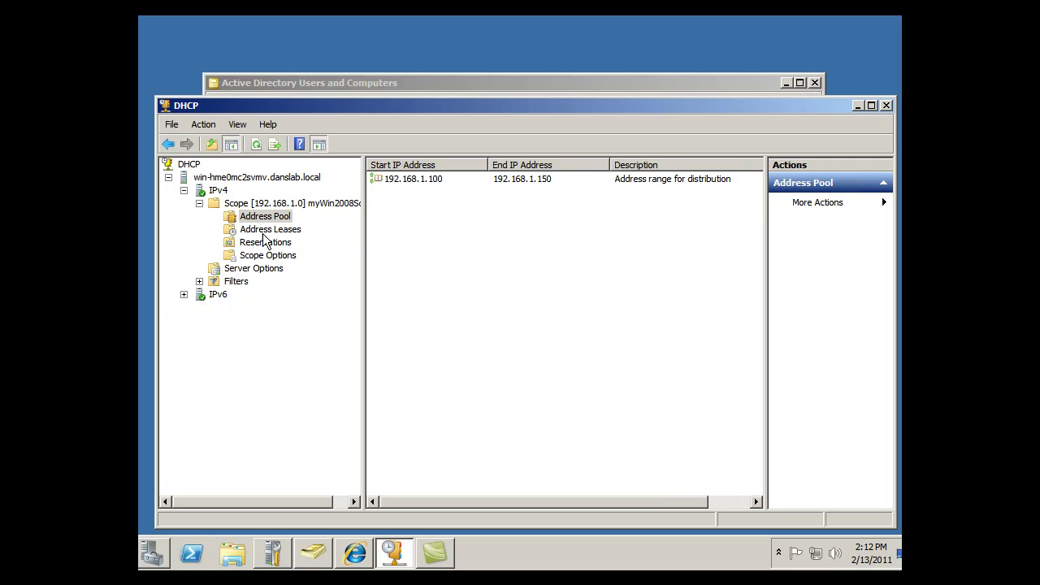
click(267, 230)
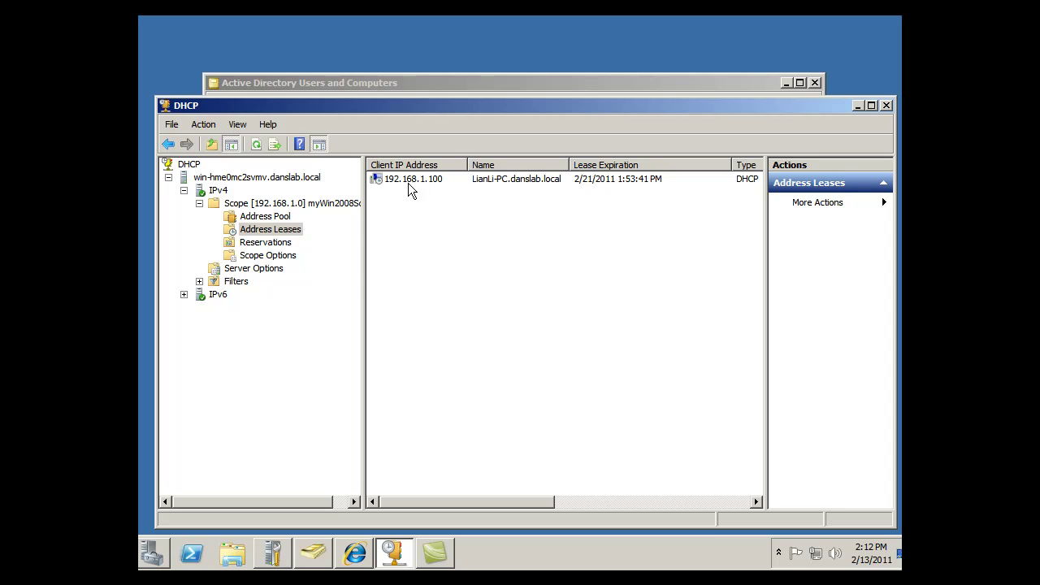